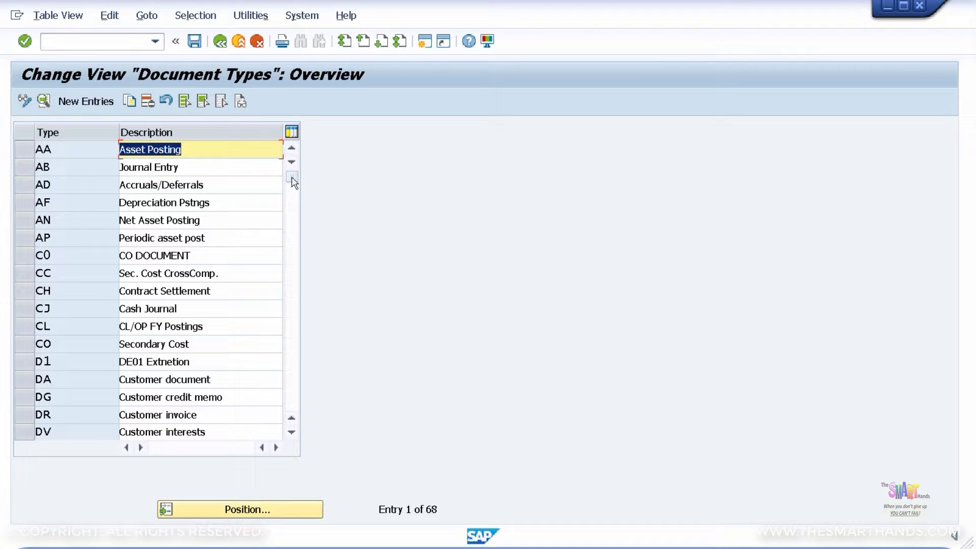
click(25, 150)
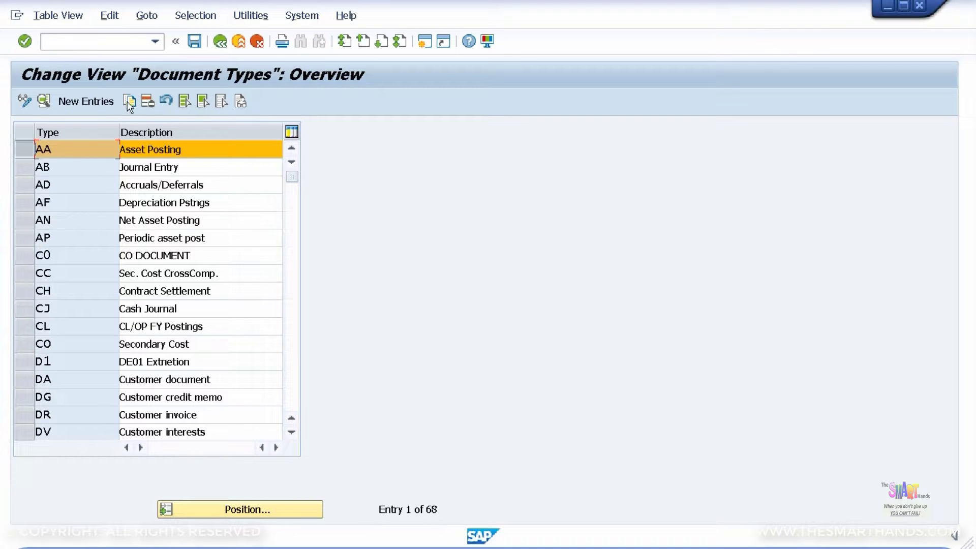
click(26, 150)
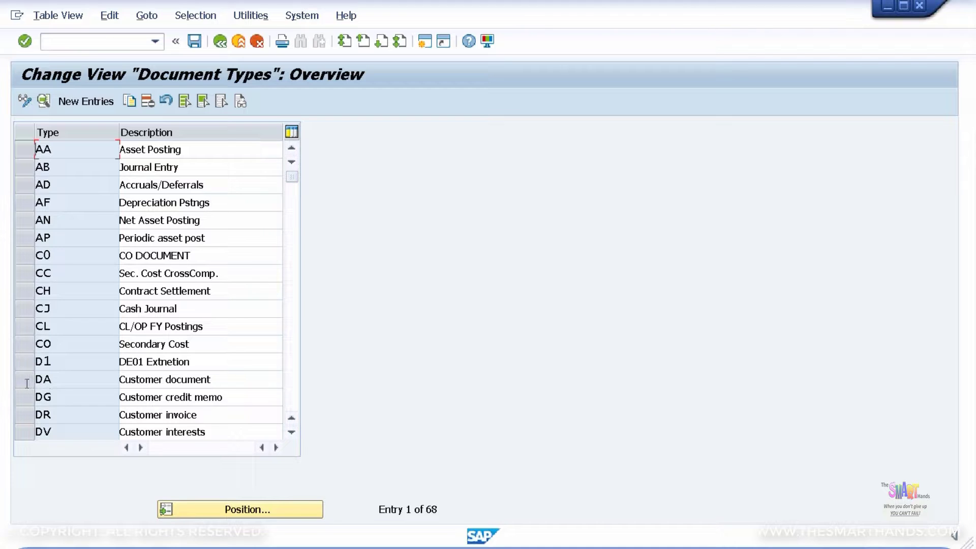
- Open the details of document type DA (Customer document) and go to its number range information
double_click(174, 380)
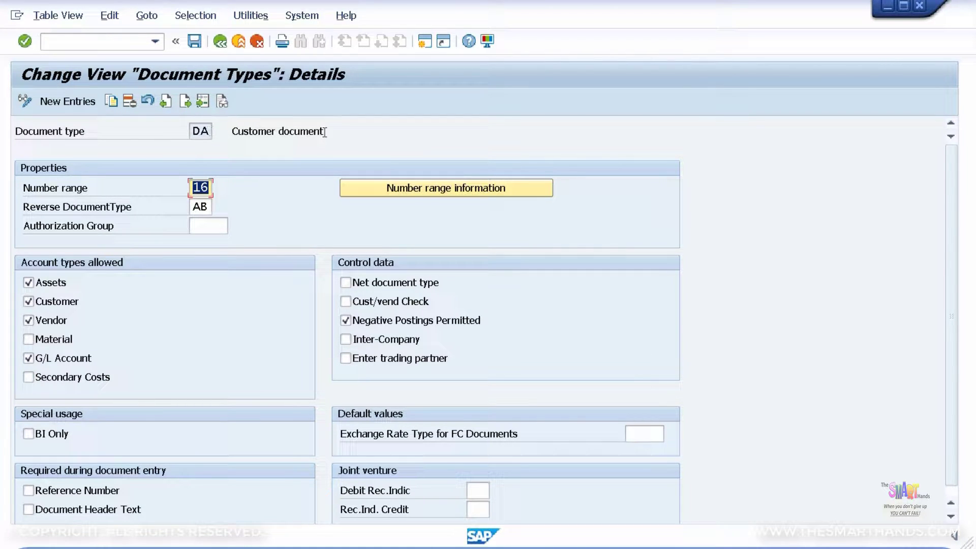
click(194, 188)
click(443, 189)
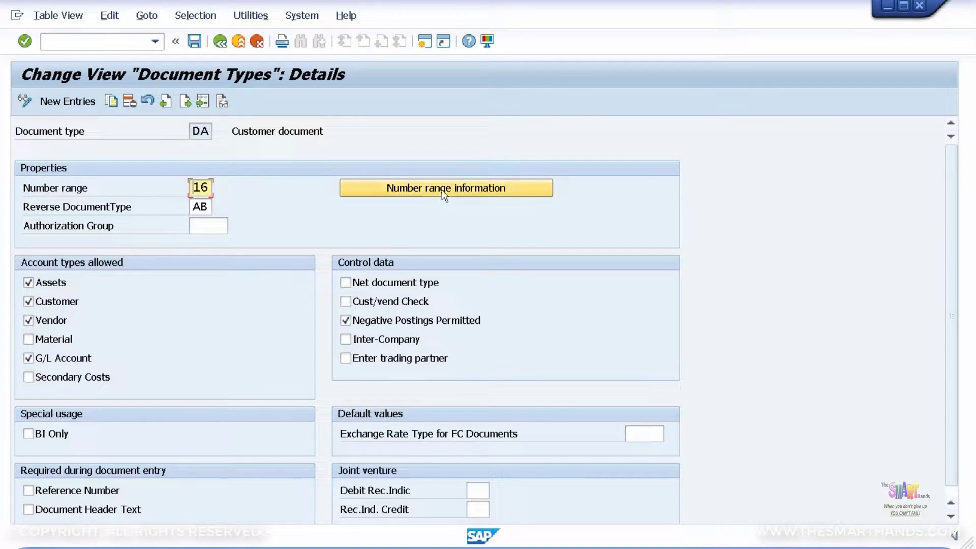
- Display the accounting document number range intervals of company code M001, and return to the company code entry screen
click(200, 151)
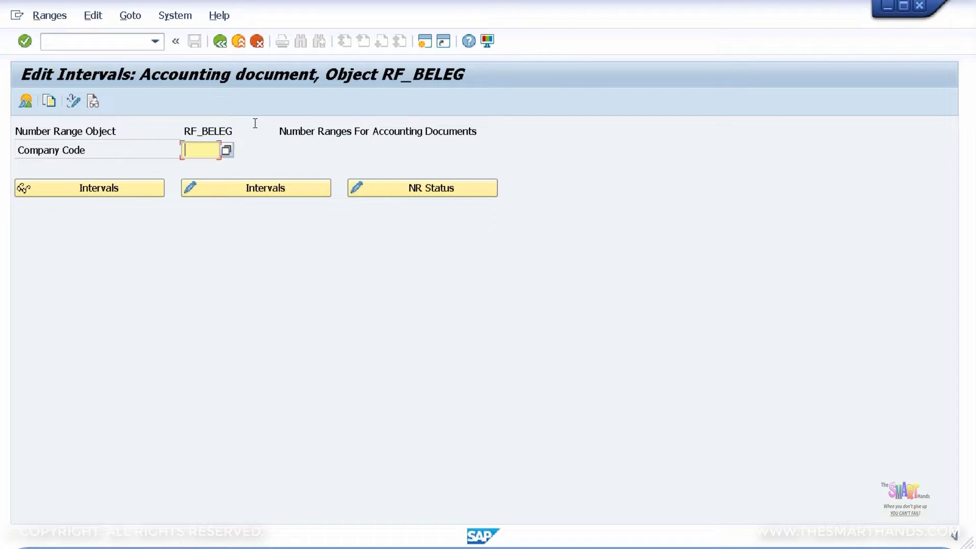
text(M001)
click(94, 188)
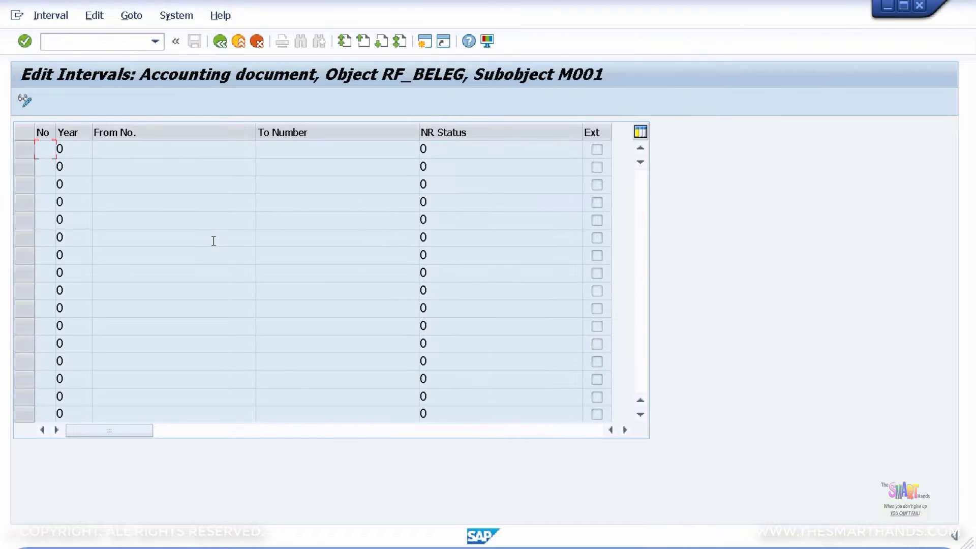
click(220, 41)
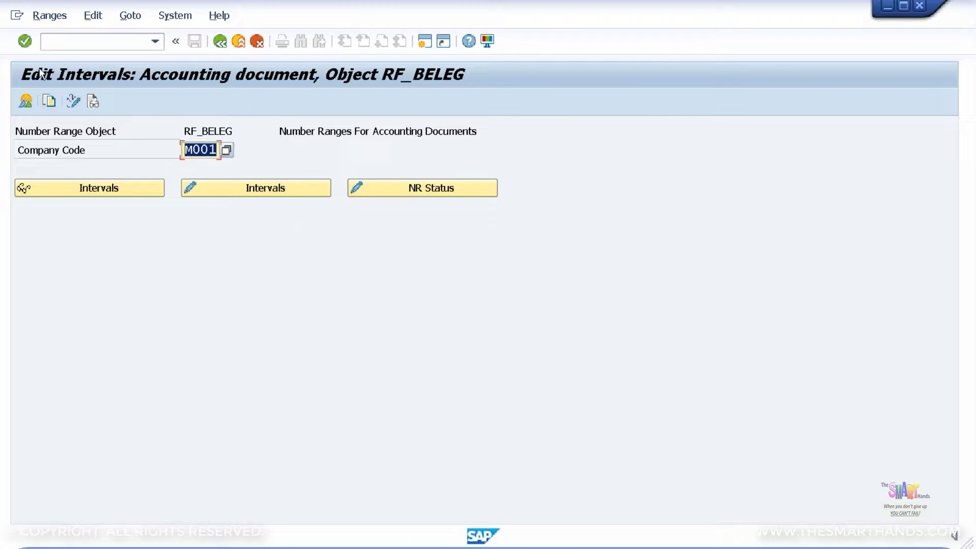
click(49, 101)
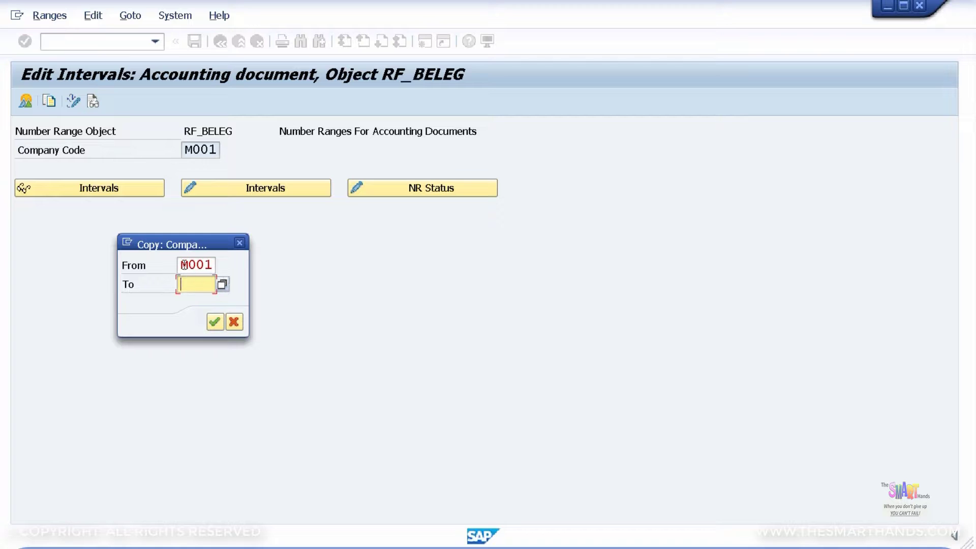
key(shift+Tab)
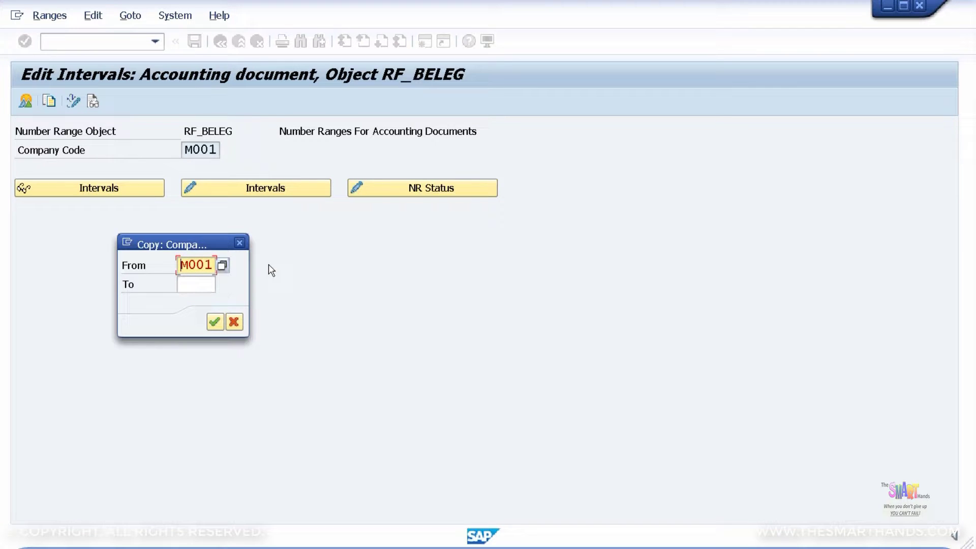
click(233, 322)
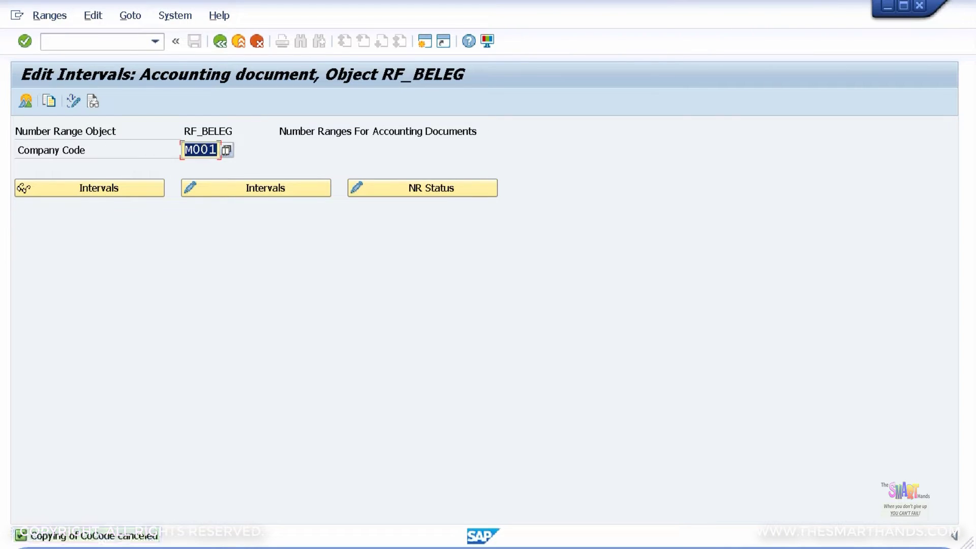
- Display the number range intervals of company code 1000, and return to the company code entry screen
text(1000)
click(146, 189)
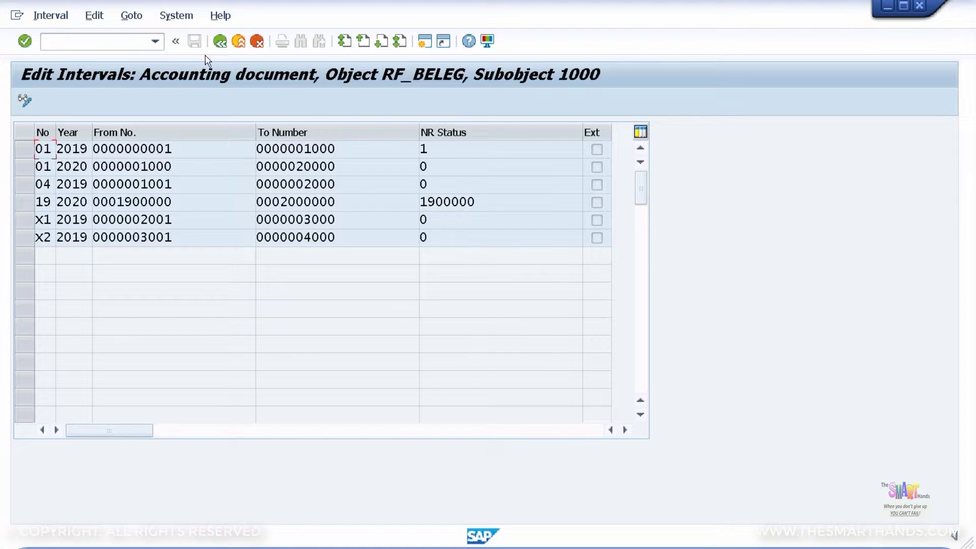
click(219, 41)
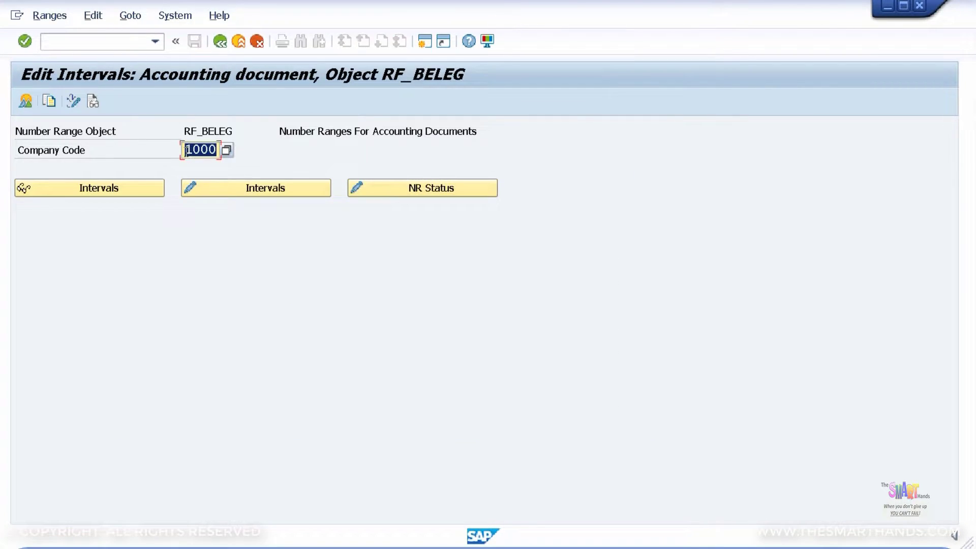
- Display the number range intervals of company code 0001, and return to the company code entry screen
text(0001)
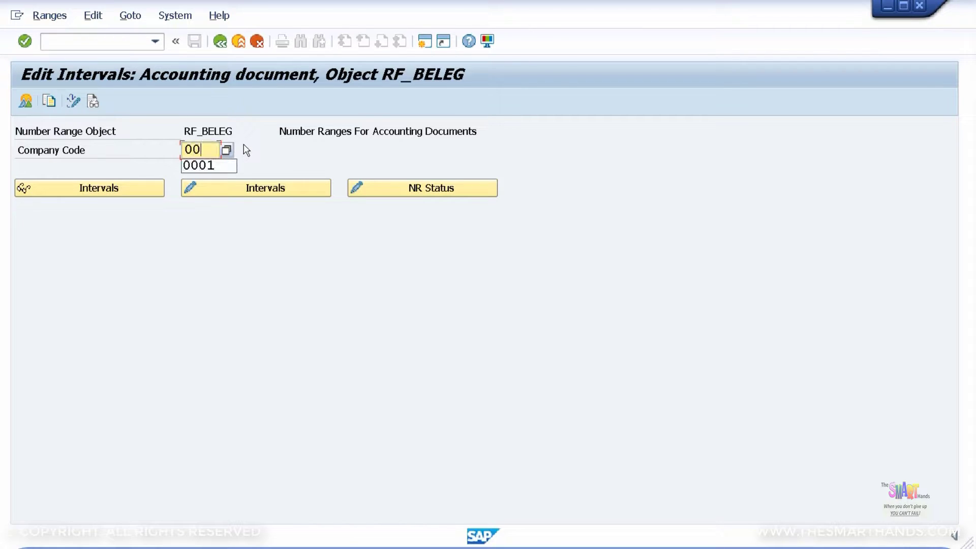
key(Return)
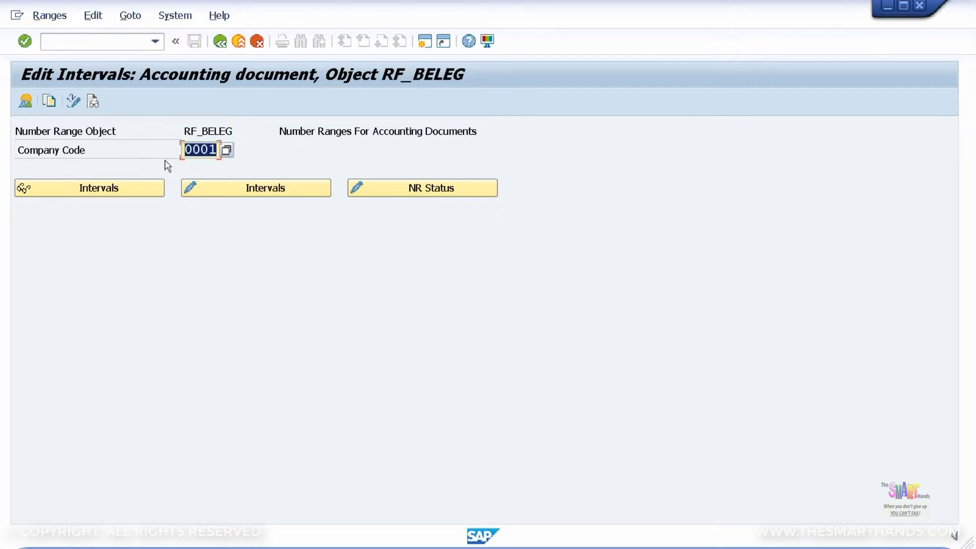
click(135, 189)
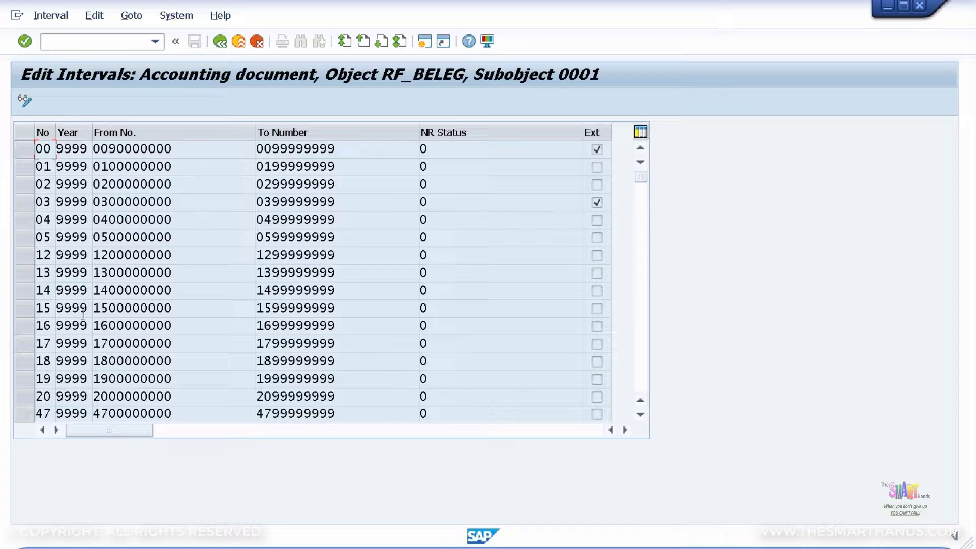
click(220, 41)
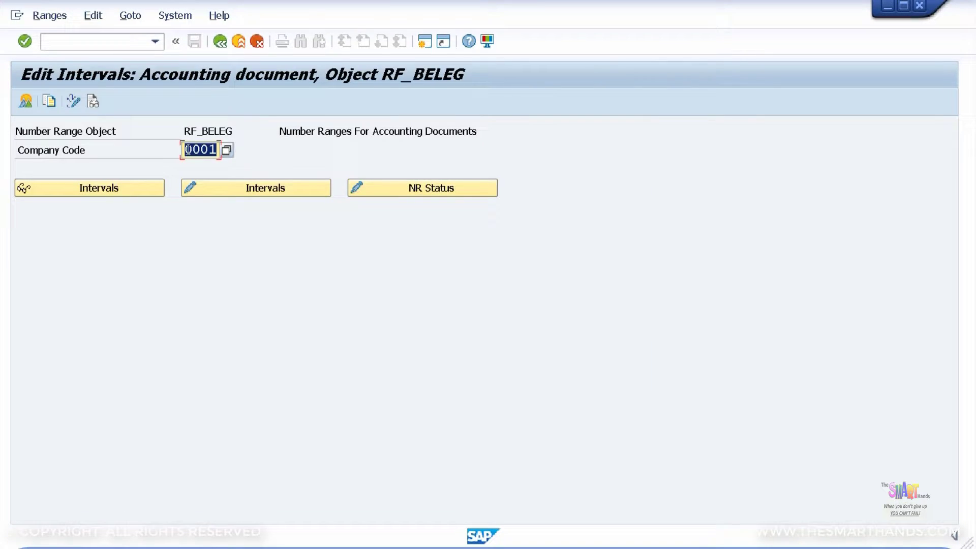
- Copy the number range intervals from company code 0001 to M001 and accept the interval transport notice
click(49, 101)
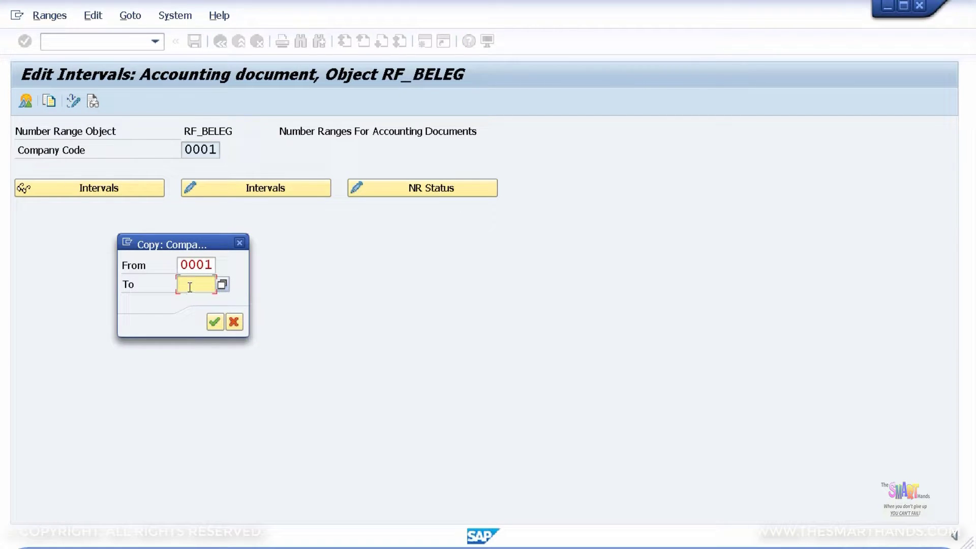
text(M00)
key(BackSpace)
key(BackSpace)
text(001)
click(215, 322)
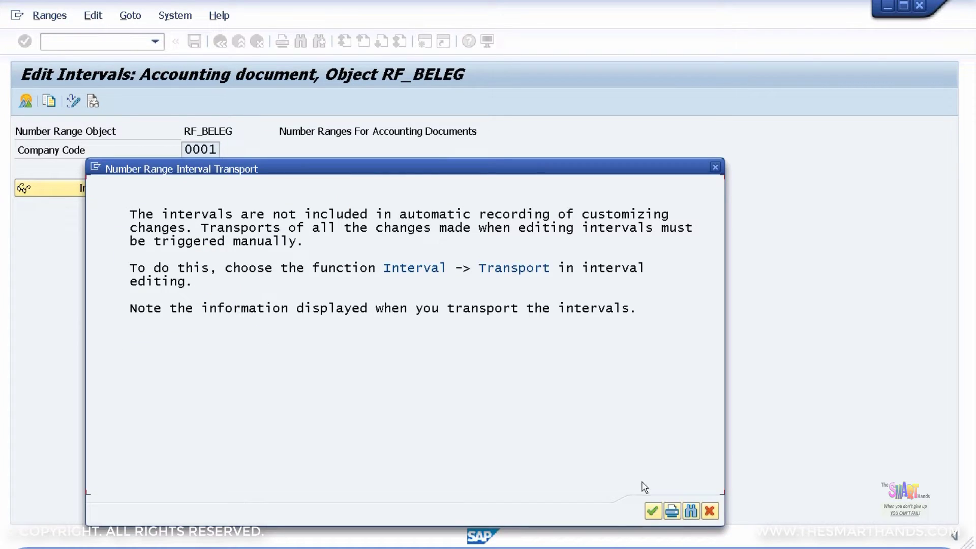
click(650, 507)
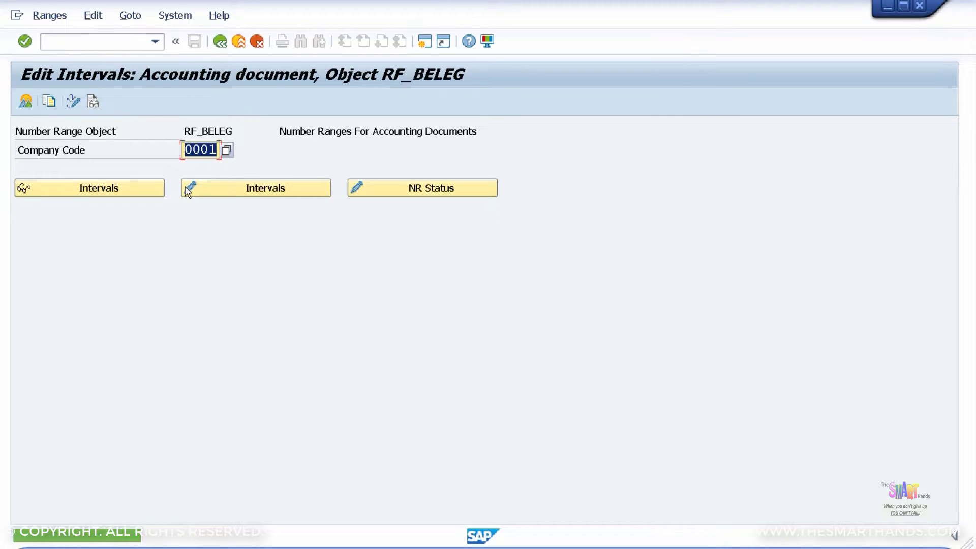
- Check the copied number range intervals of company code M001, and go back to the DA document type details
click(187, 151)
double_click(192, 151)
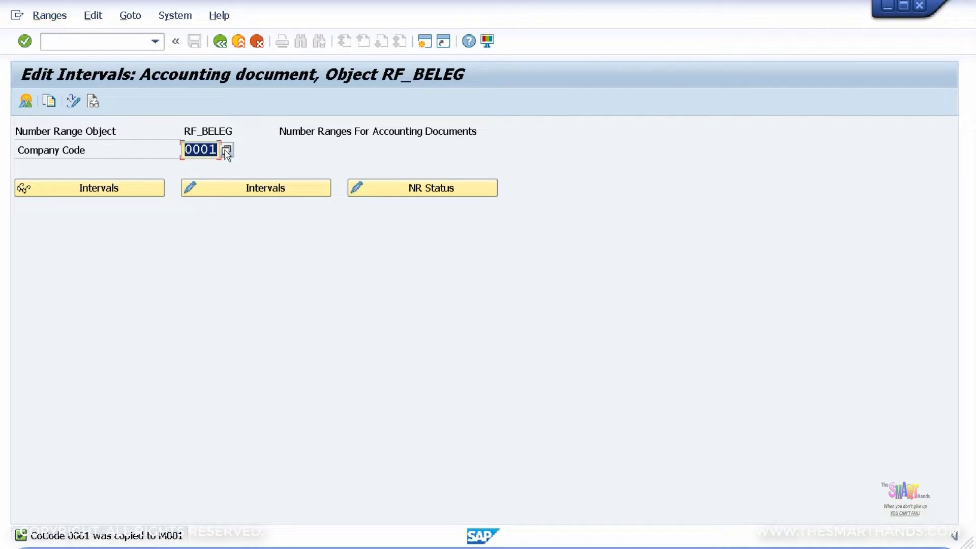
text(M001)
click(125, 194)
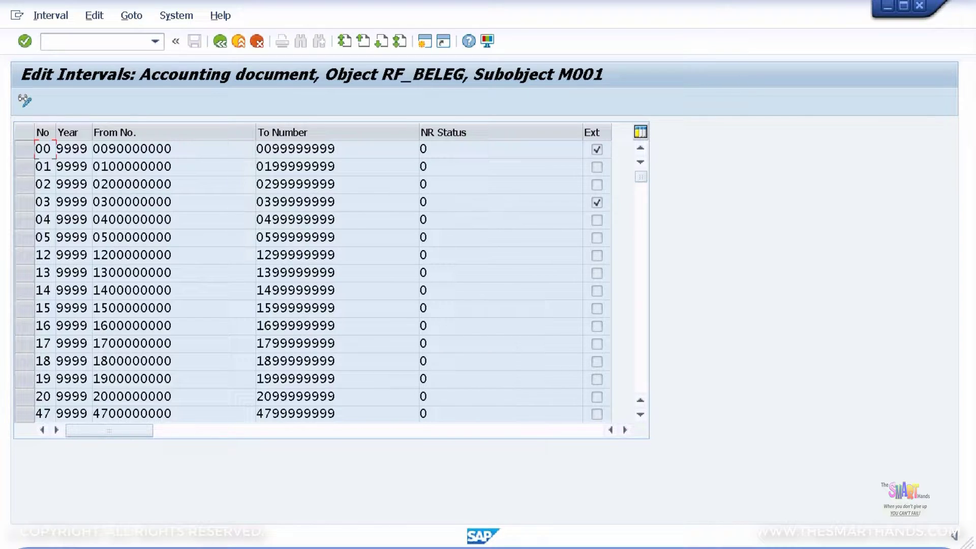
click(220, 41)
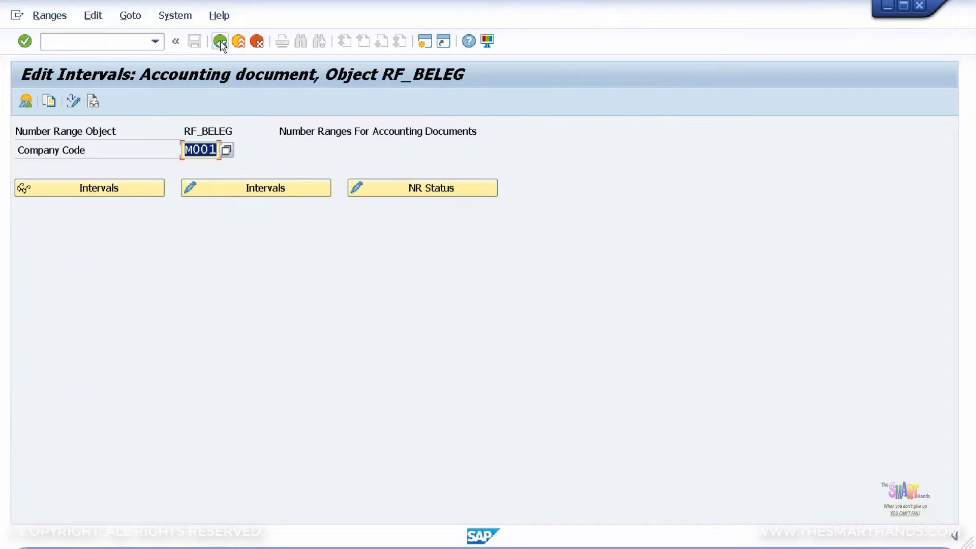
click(221, 41)
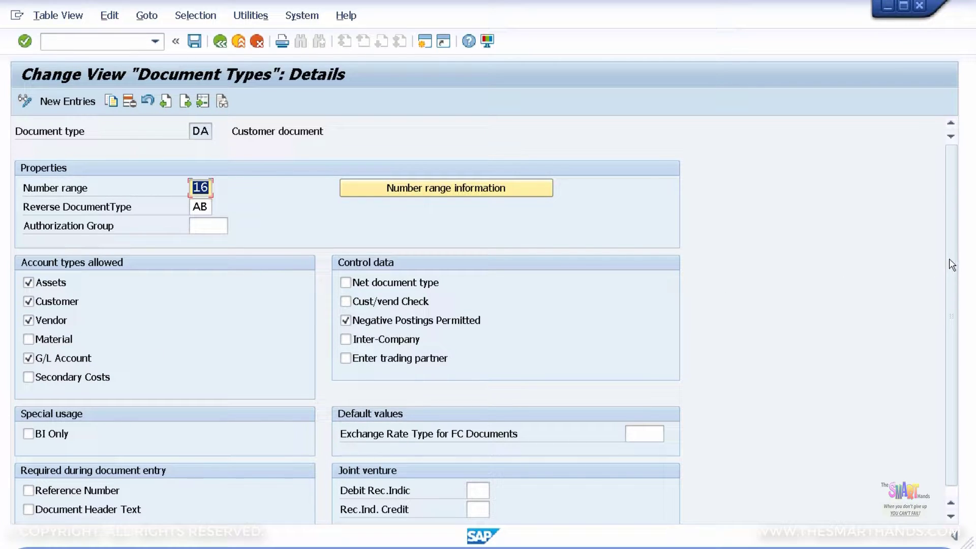
- Review the settings of document type DA and return to the document types overview
scroll(928, 327, down, 1)
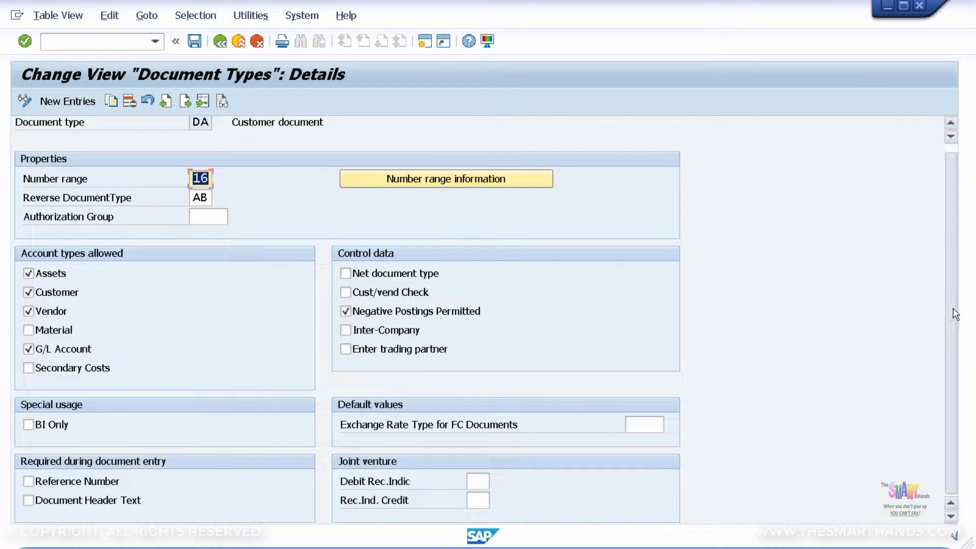
scroll(954, 315, up, 1)
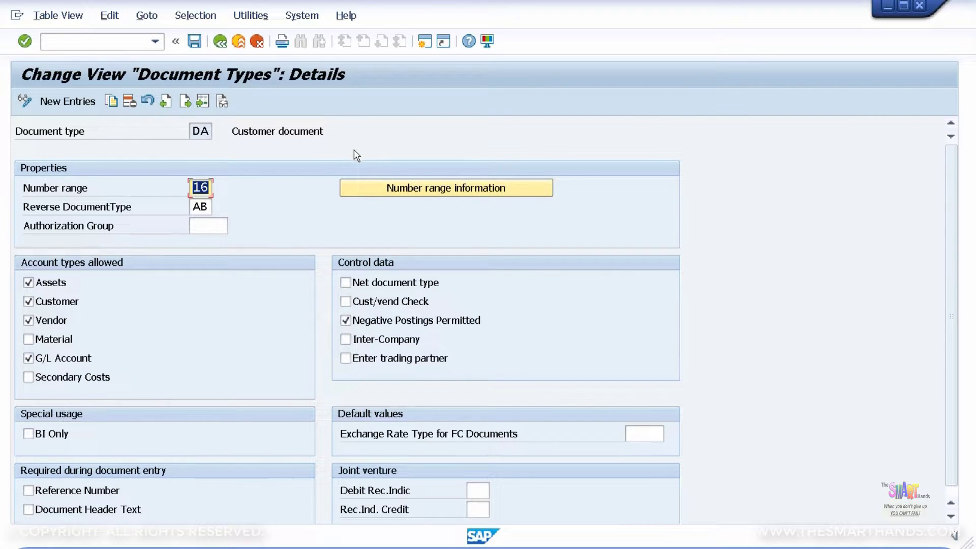
click(219, 41)
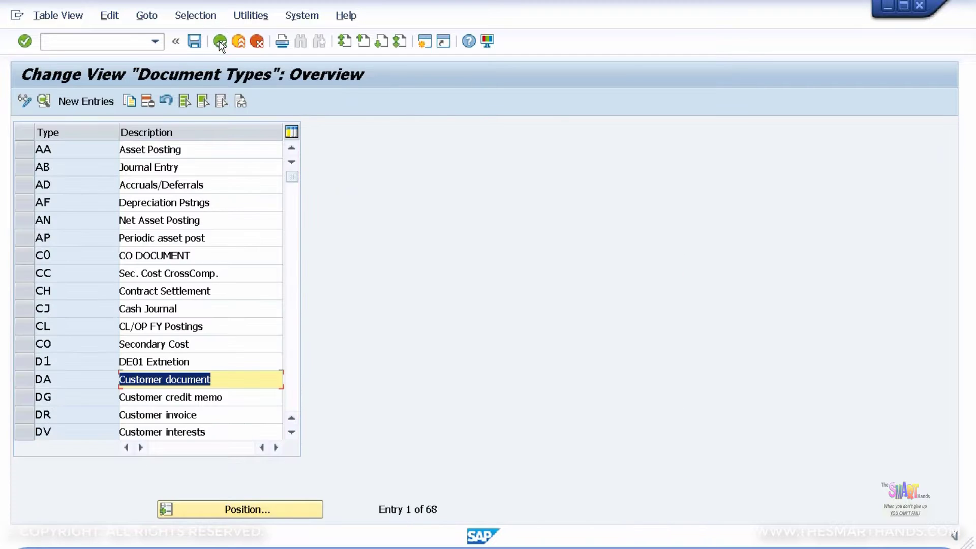